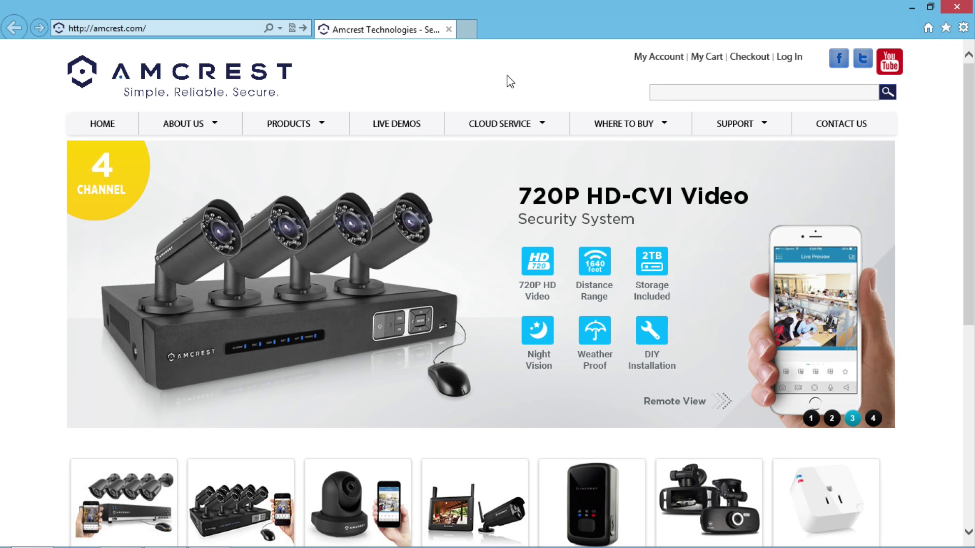
# - Load amcrest.com/firmware and scroll down to the HDCVI DVRs firmware table
pyautogui.click(243, 32)
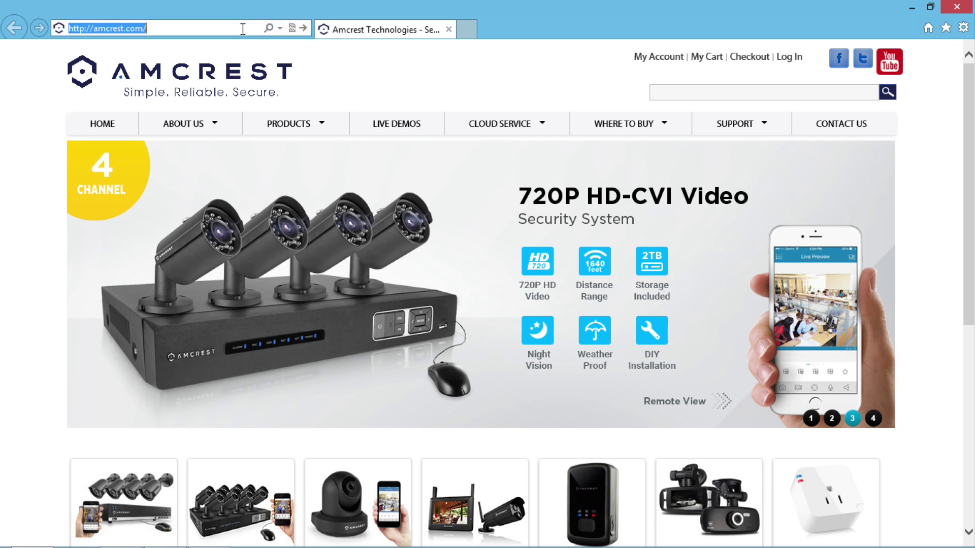
pyautogui.click(243, 29)
pyautogui.write('firmware')
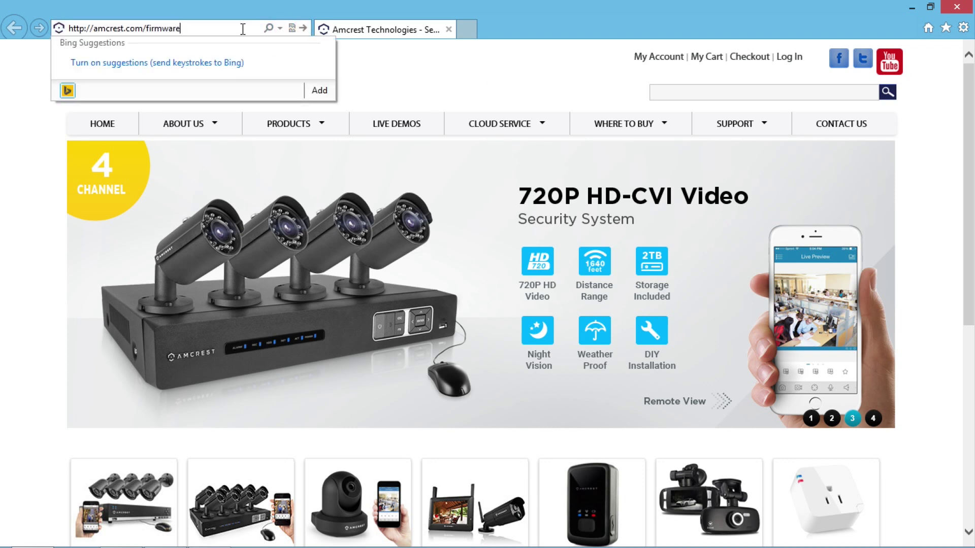
pyautogui.press('Return')
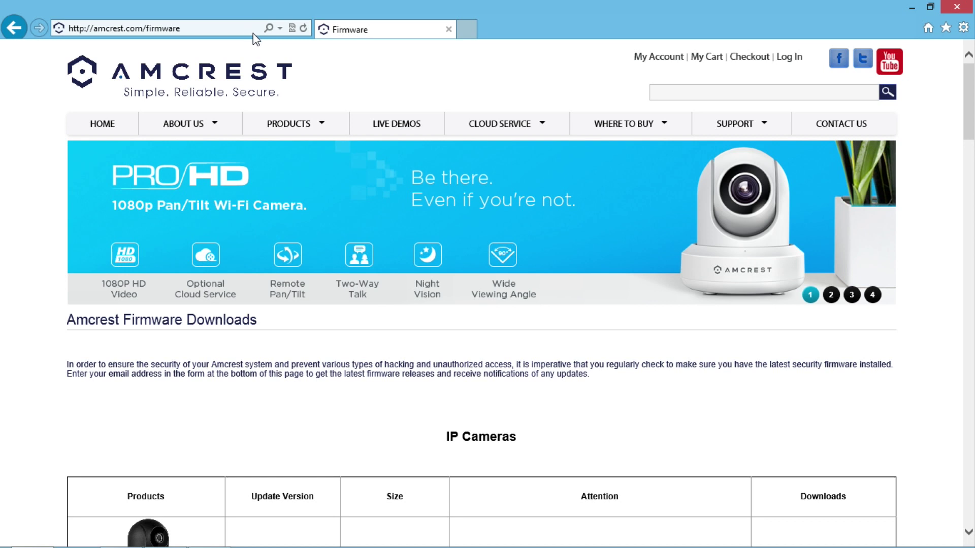
pyautogui.scroll(-5, 253, 33)
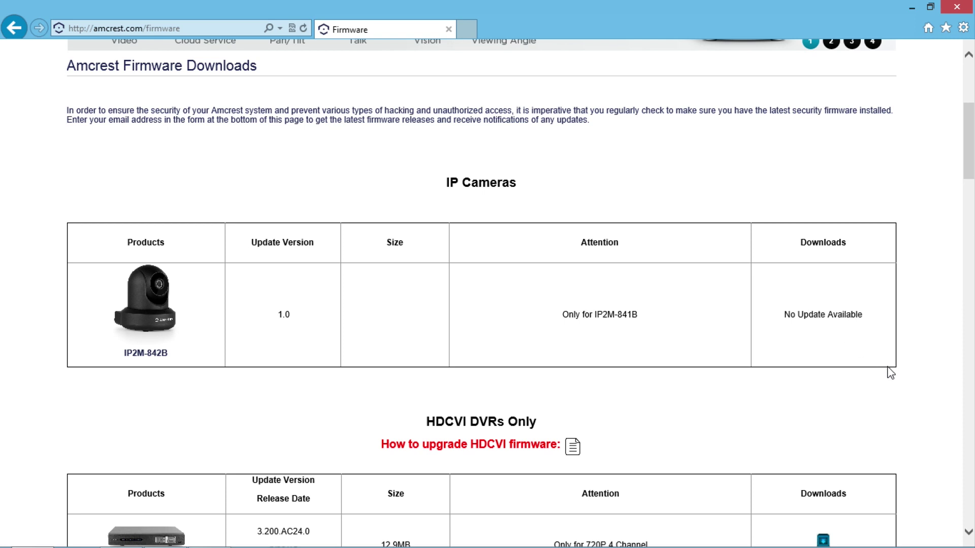
pyautogui.scroll(-3, 889, 372)
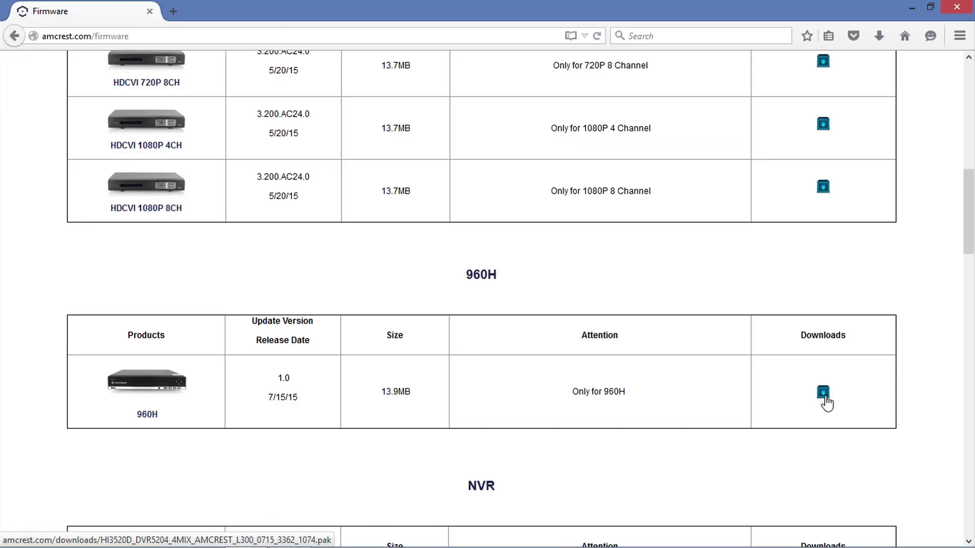
# - Save the 960H firmware file HI3520D_DVR5204_4MIX_AMCREST_L300_0715_3362_1074.pak and view it in the downloads list
pyautogui.click(824, 396)
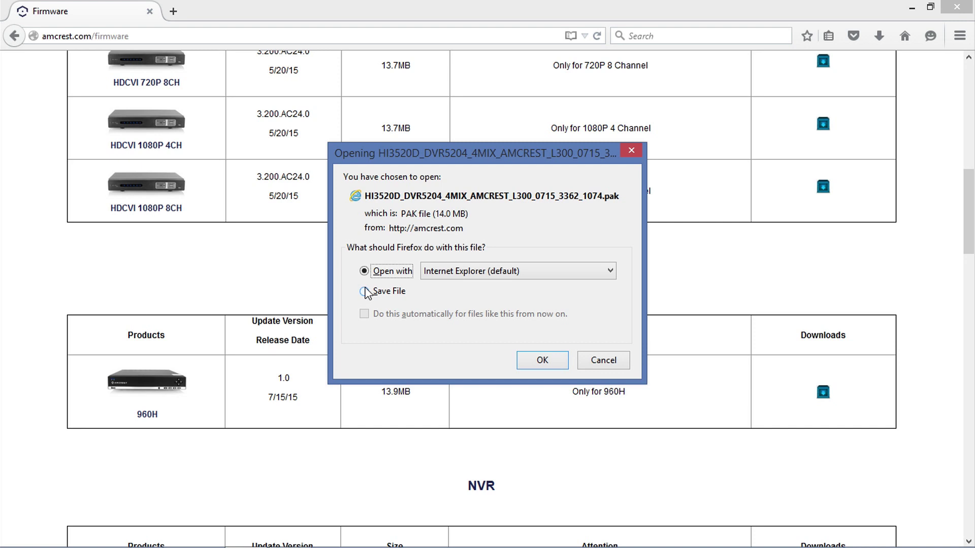
pyautogui.click(366, 292)
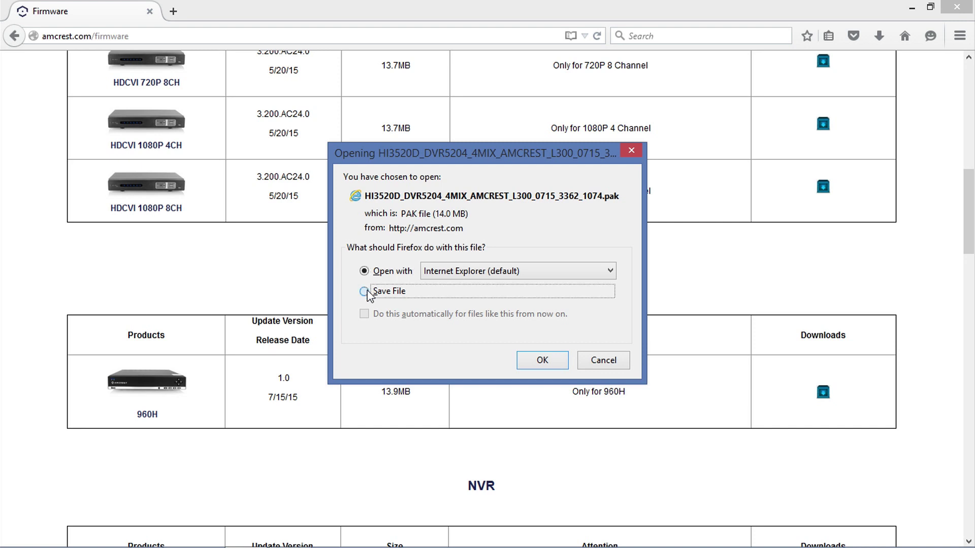
pyautogui.click(528, 361)
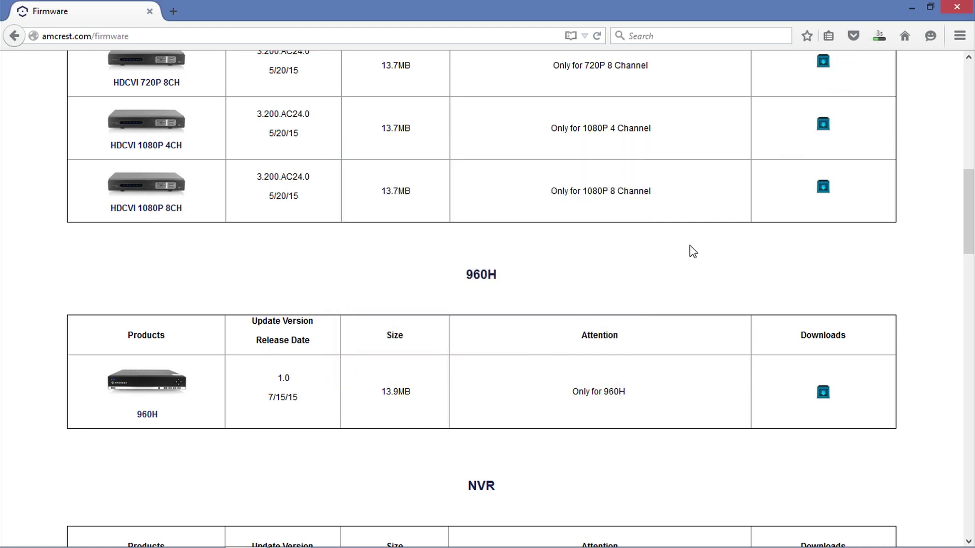
pyautogui.click(882, 38)
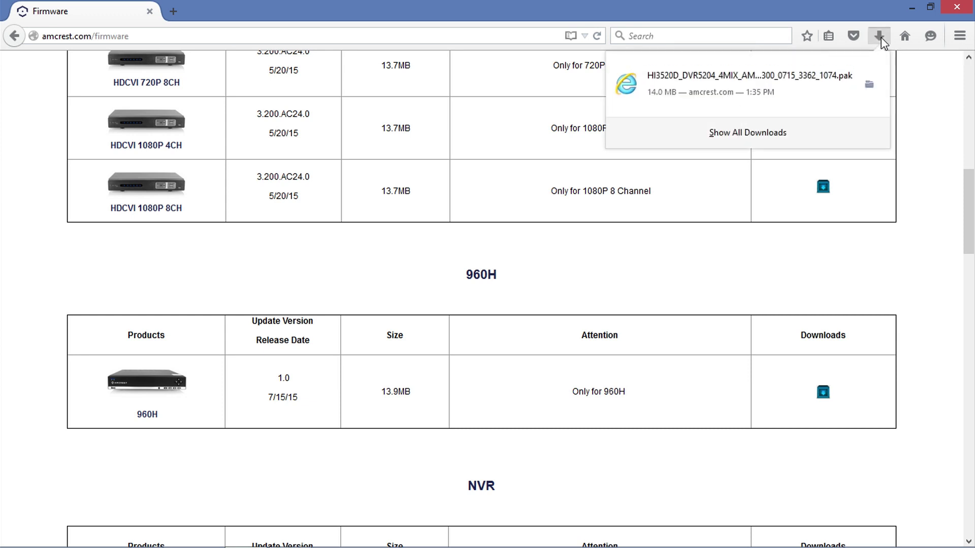
# - Open the Downloads folder and copy the firmware .pak file onto the KINGSTON (G:) drive
pyautogui.click(870, 85)
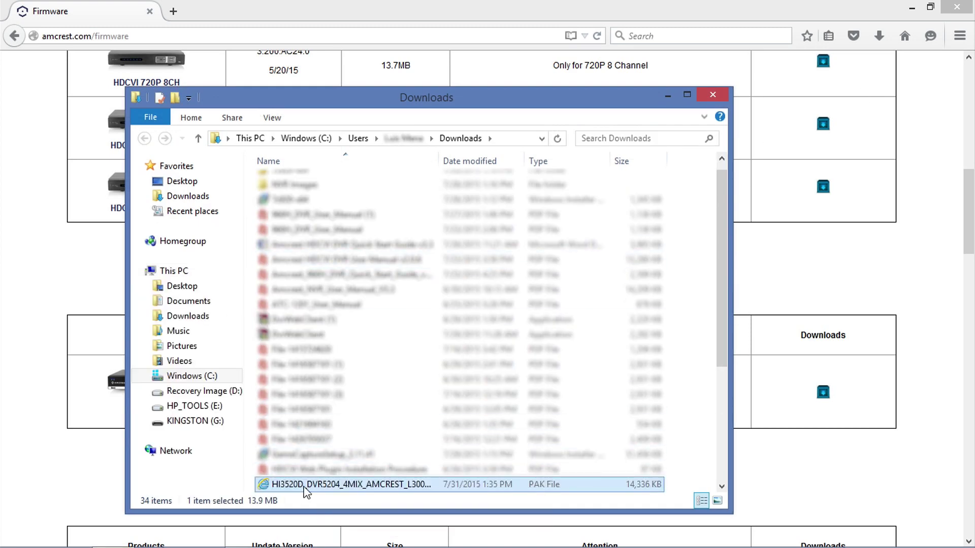
pyautogui.moveTo(304, 490); pyautogui.dragTo(210, 428)
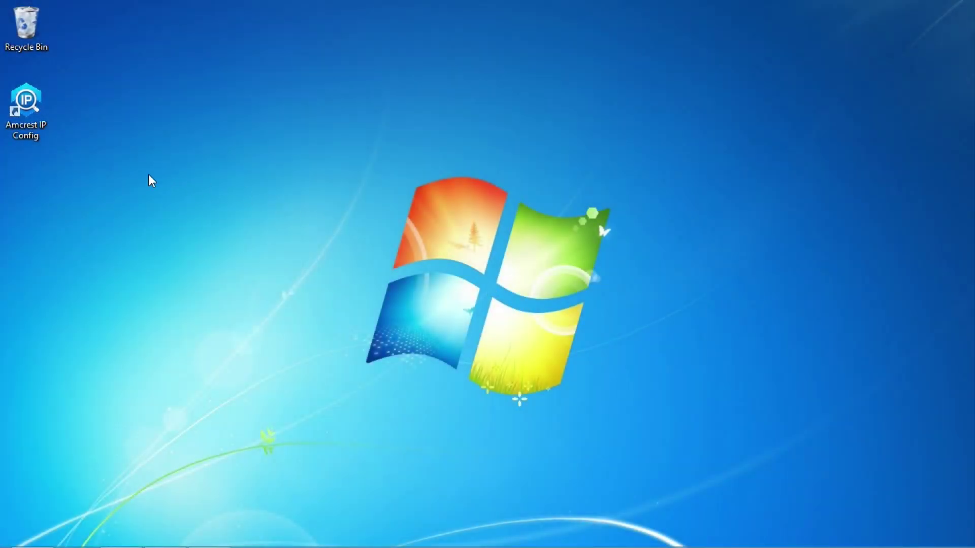
# - Launch Amcrest IP Config from the desktop, approving the User Account Control prompt
pyautogui.doubleClick(26, 108)
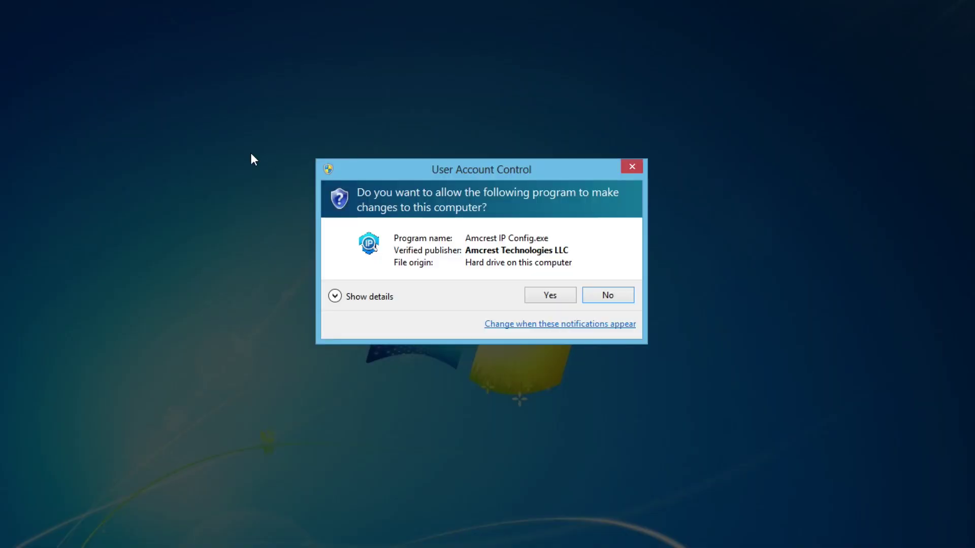
pyautogui.click(562, 300)
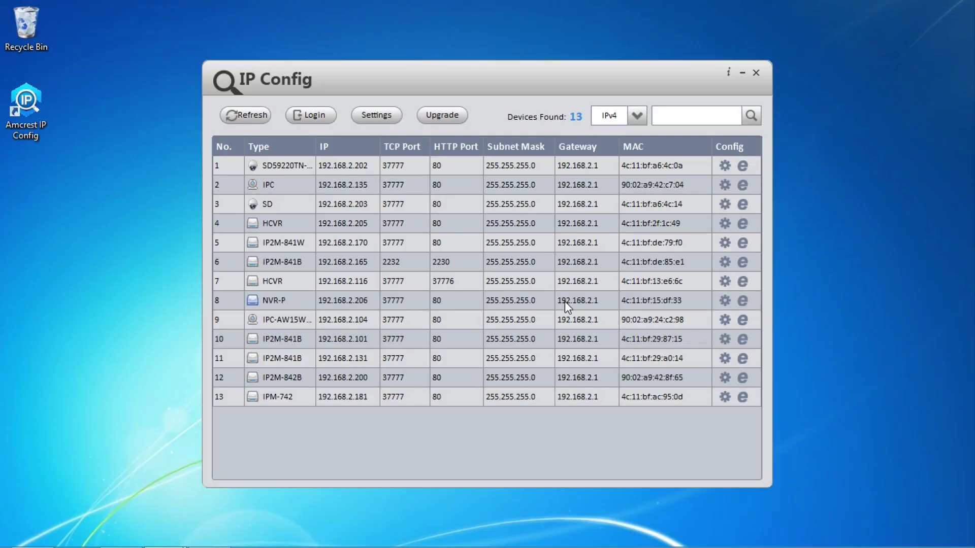
# - Open camera 192.168.2.131's web page and enter the login username and password
pyautogui.click(744, 358)
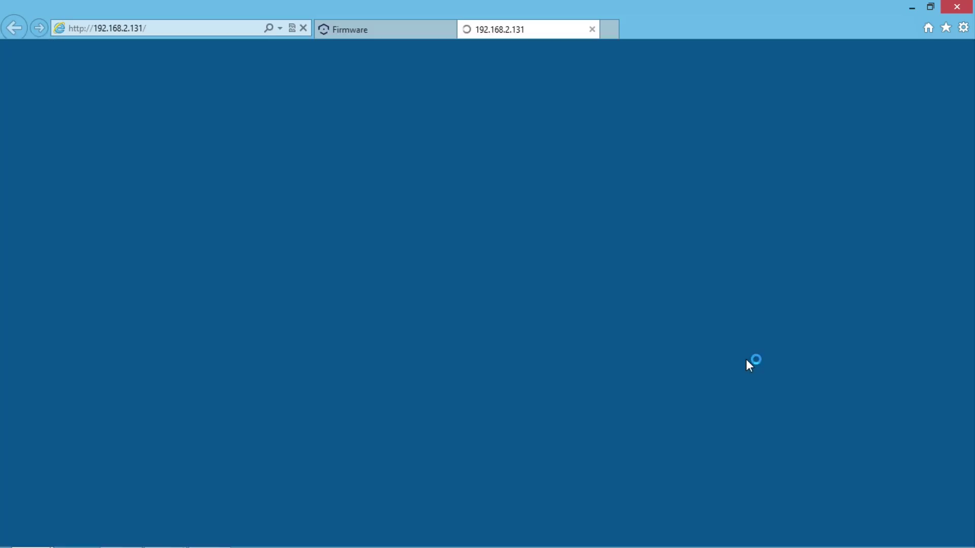
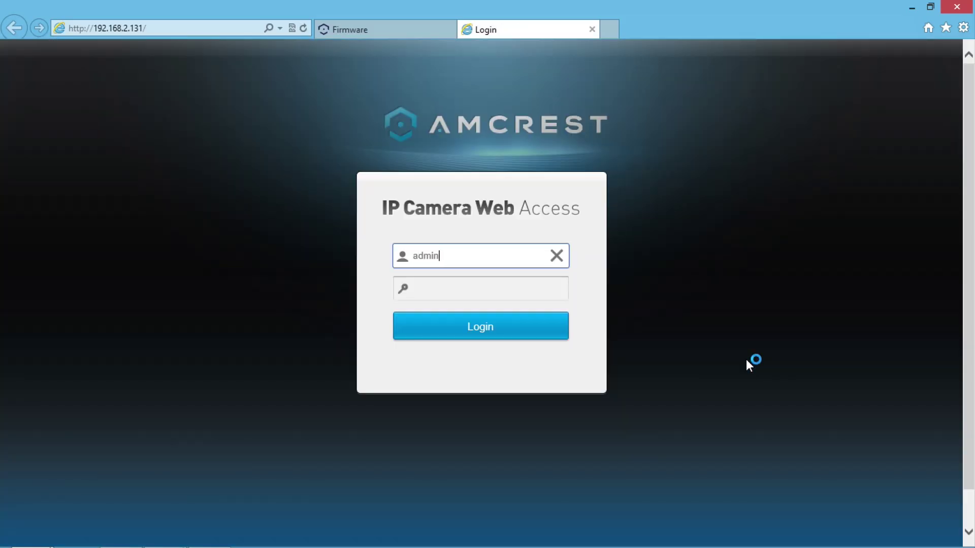
pyautogui.press('Tab')
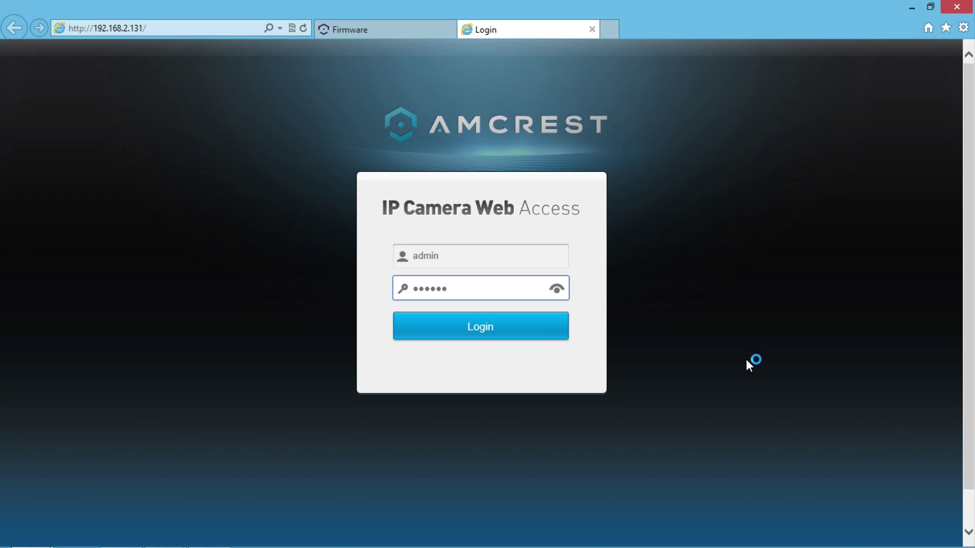
# - Download, run and install the webplugin.exe video plug-in, then allow the camera's add-on
pyautogui.click(473, 326)
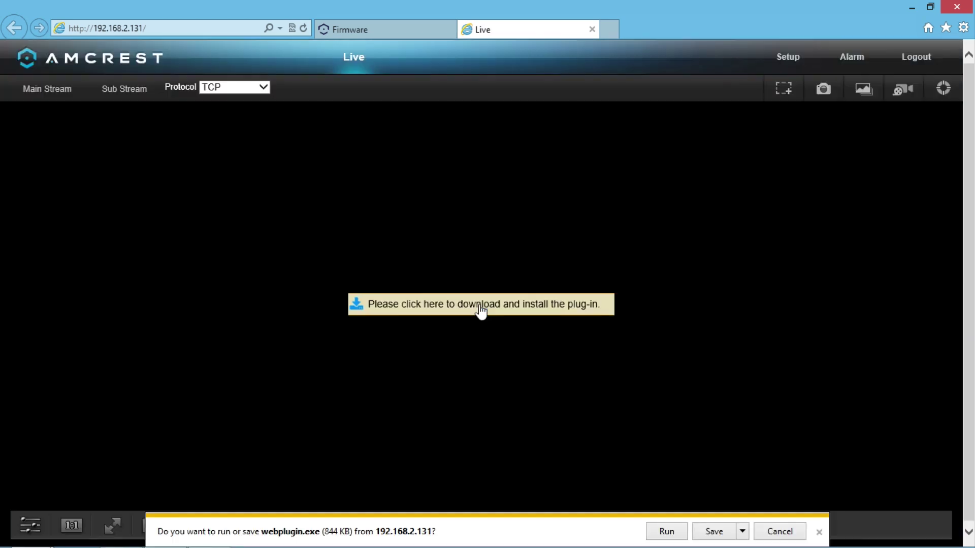
pyautogui.click(666, 531)
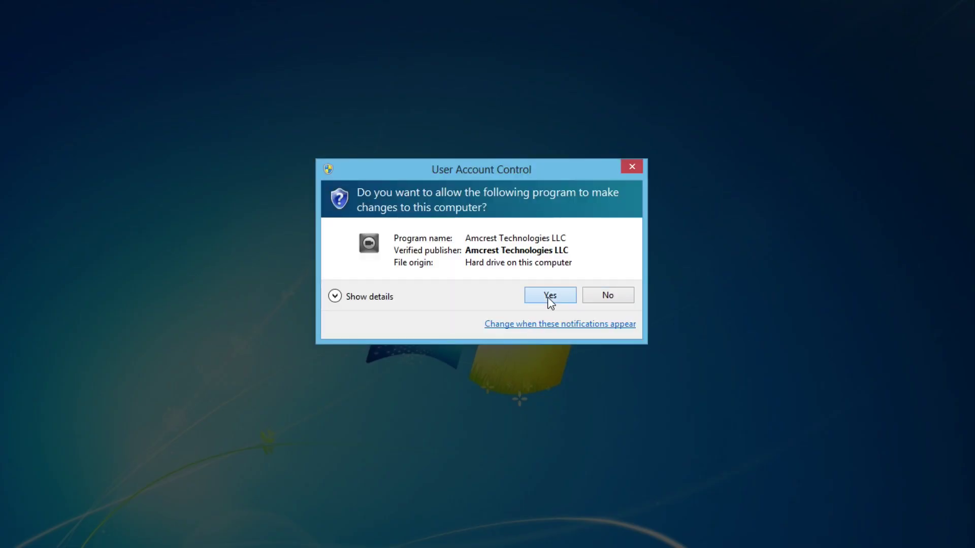
pyautogui.click(548, 300)
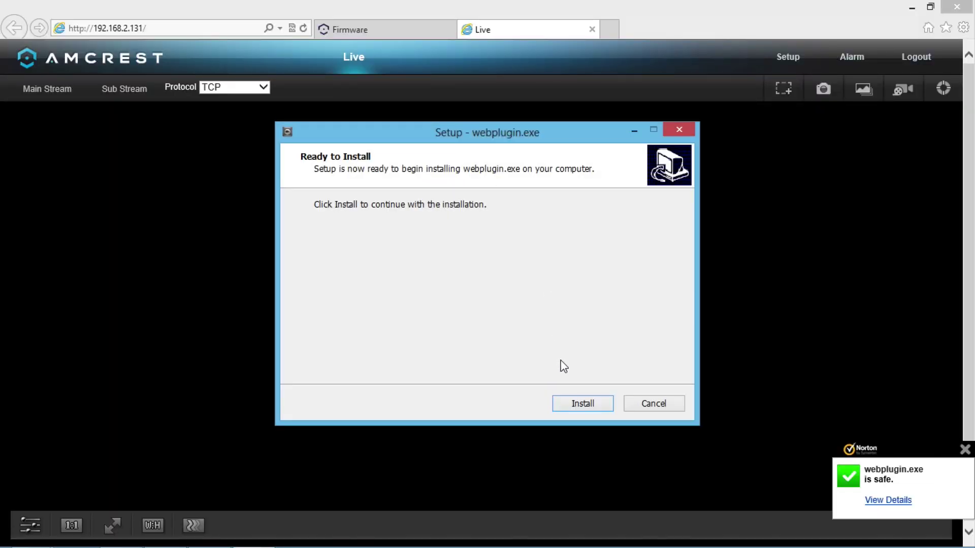
pyautogui.click(578, 408)
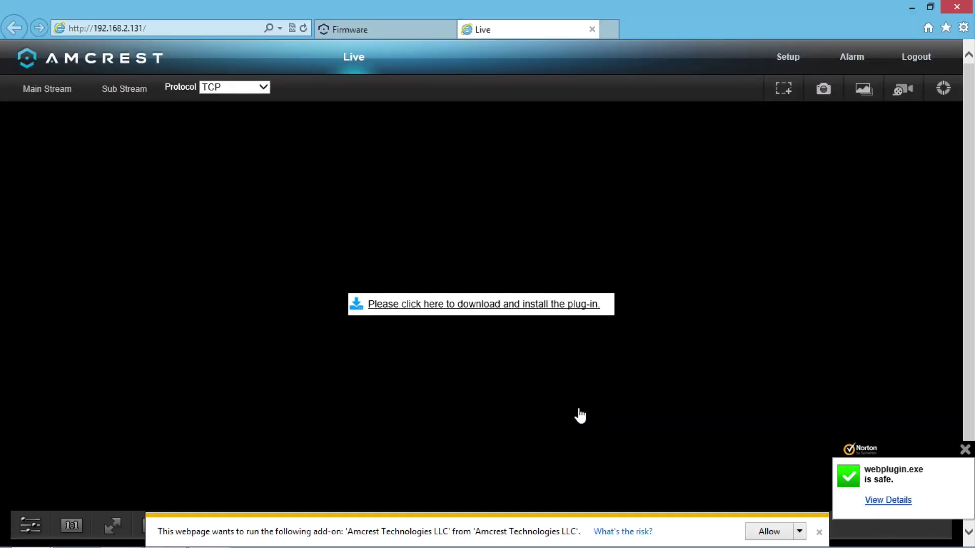
pyautogui.click(767, 531)
pyautogui.click(553, 353)
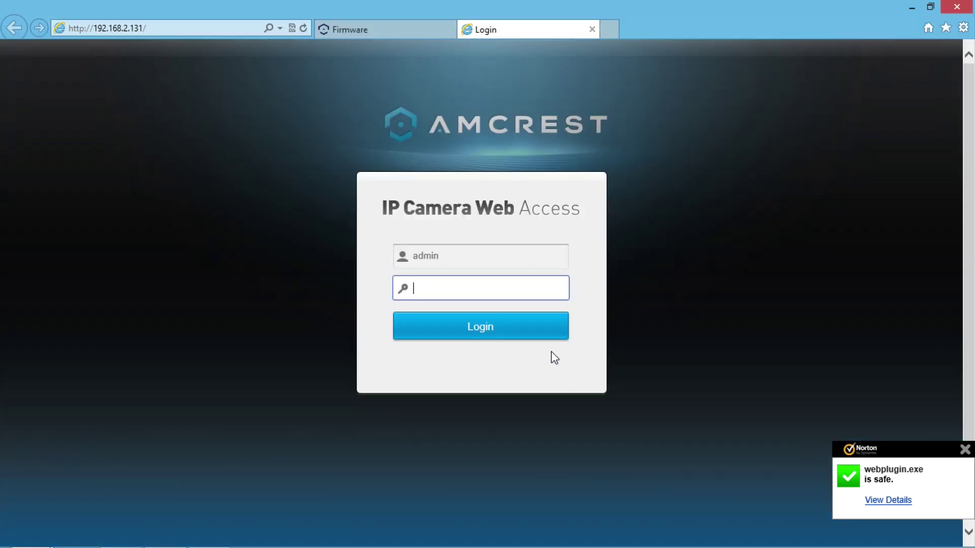
# - Log in again with the camera password and go to the Setup Camera Conditions page
pyautogui.click(510, 329)
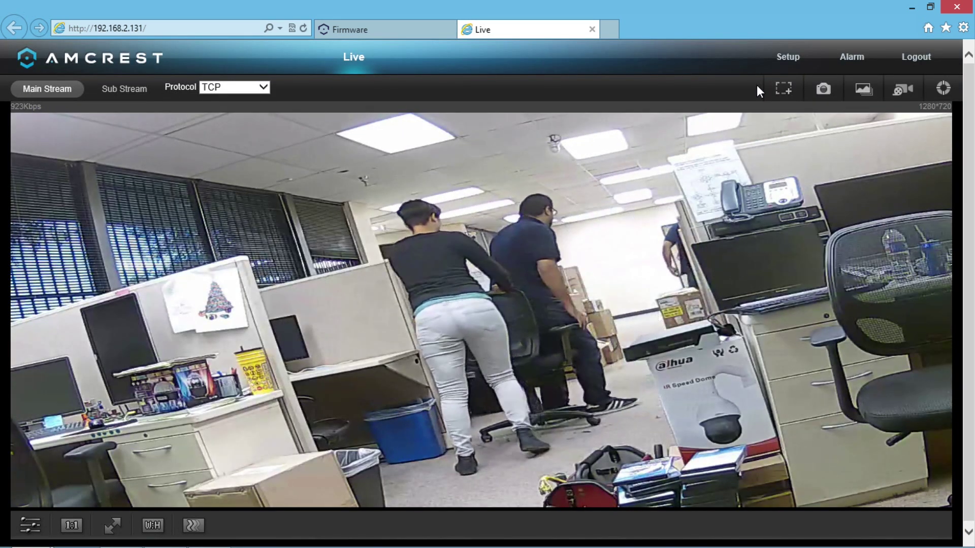
pyautogui.click(785, 57)
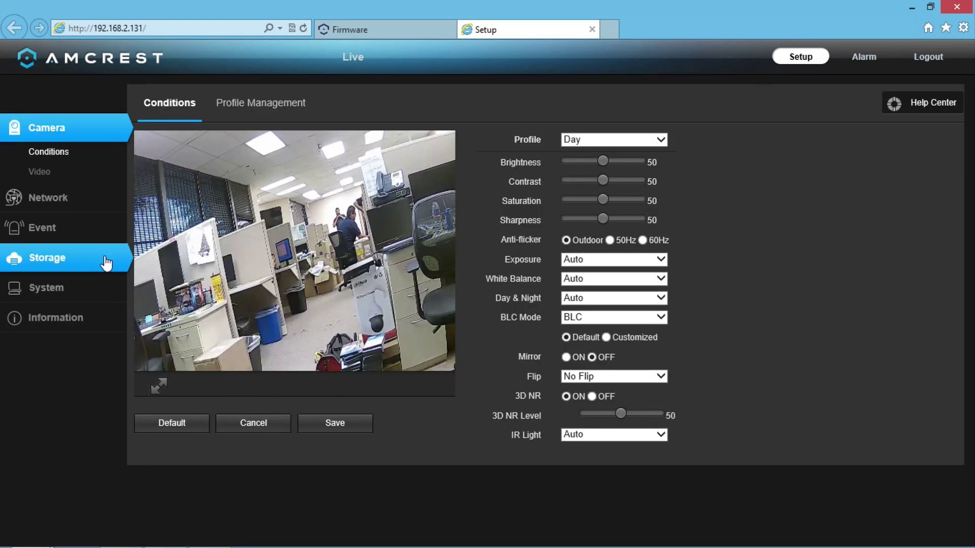
# - Go to System > Upgrade and open Amcrest's latest firmware download site in a new tab
pyautogui.click(53, 289)
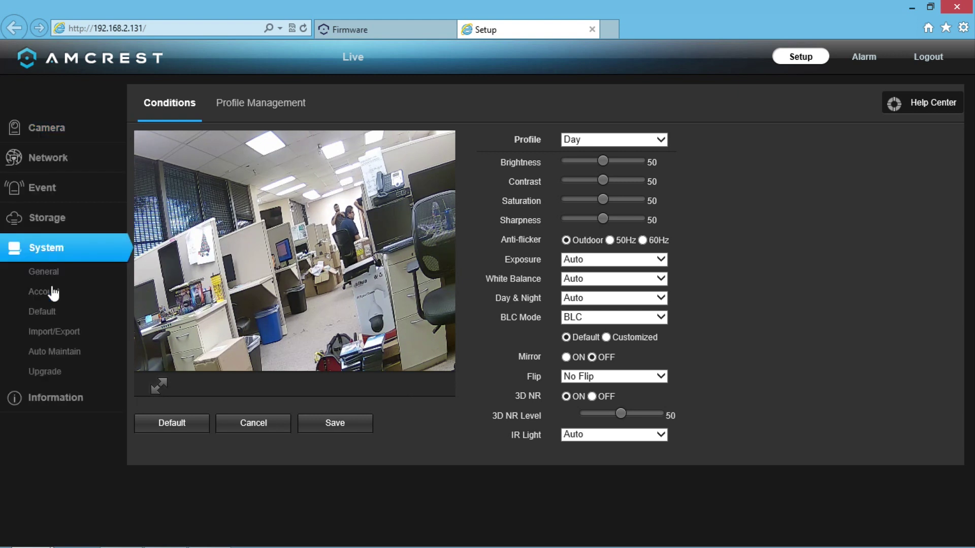
pyautogui.click(45, 372)
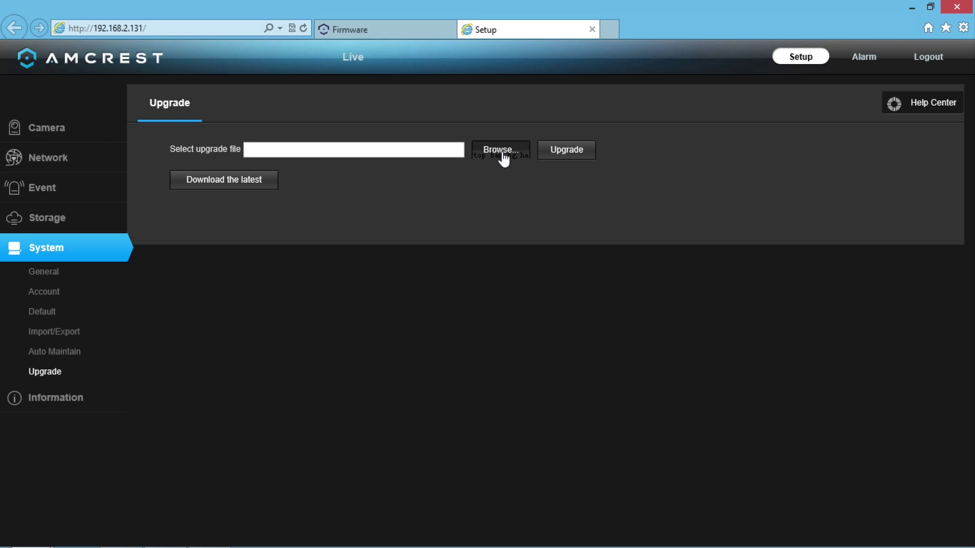
pyautogui.click(228, 191)
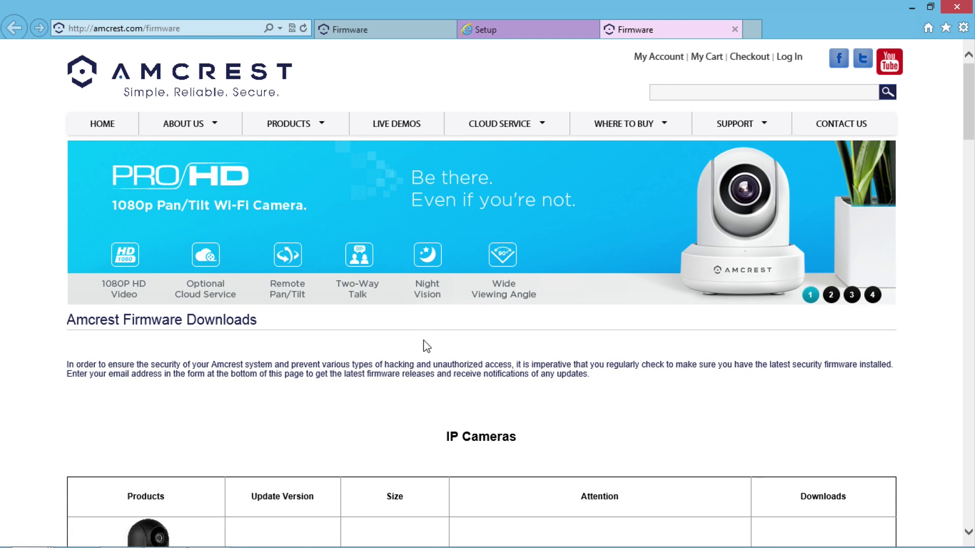
# - Check Amcrest's firmware page for an IP2M-842B update, then return to the camera's Upgrade page
pyautogui.scroll(-3, 423, 341)
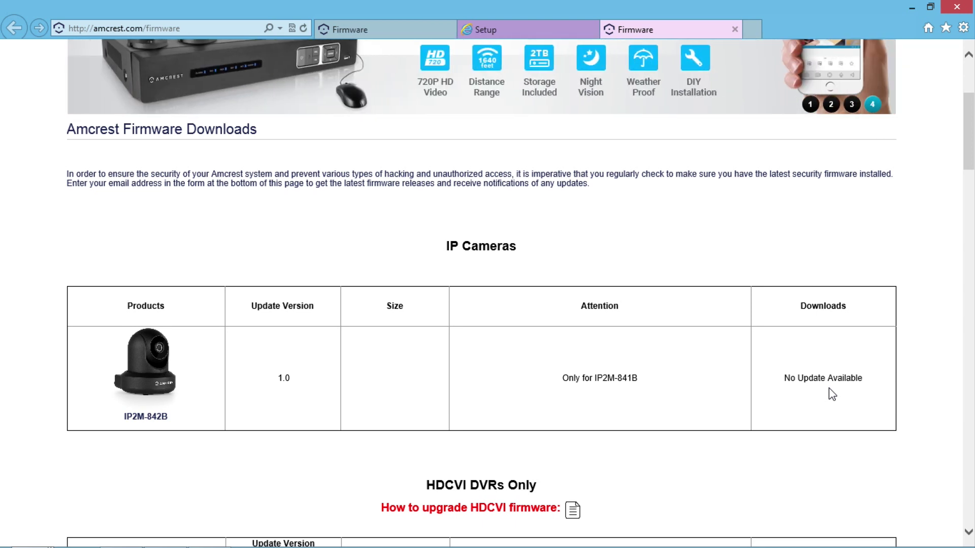
pyautogui.scroll(3, 832, 394)
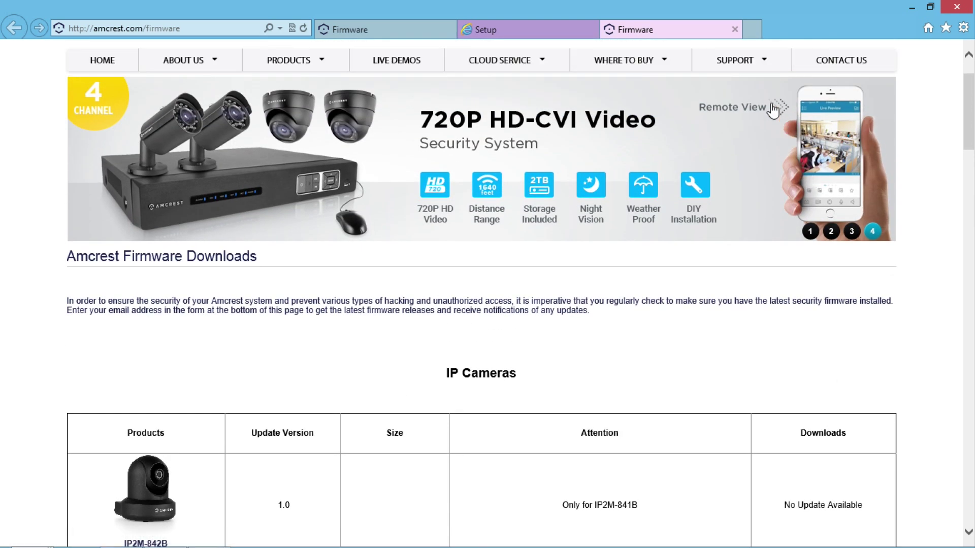
pyautogui.moveTo(765, 69)
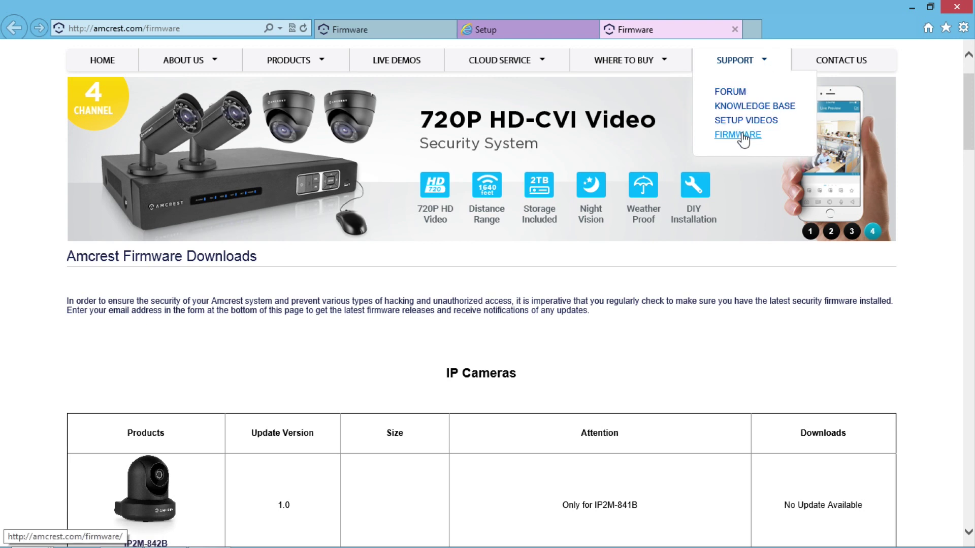
pyautogui.click(531, 28)
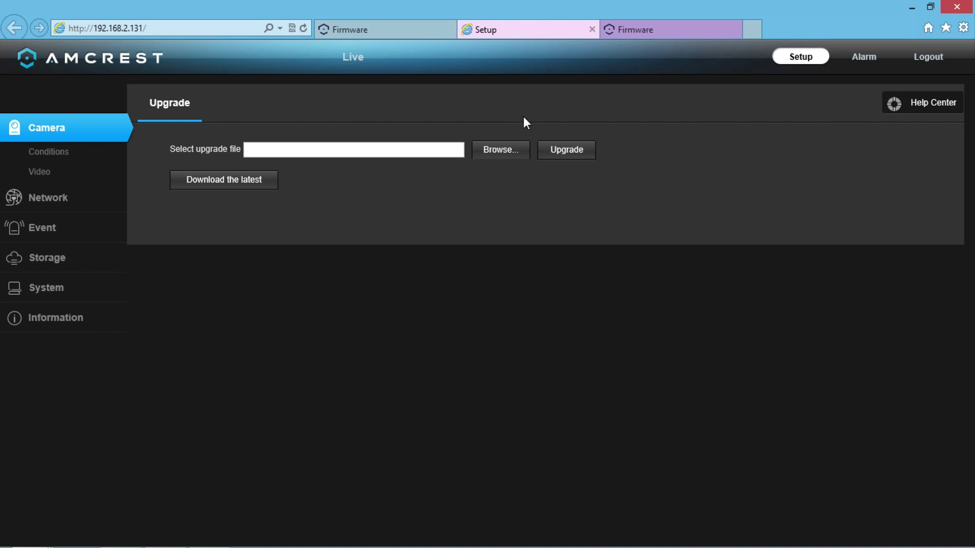
# - Switch to the Live page to view the camera's Main Stream video
pyautogui.click(360, 60)
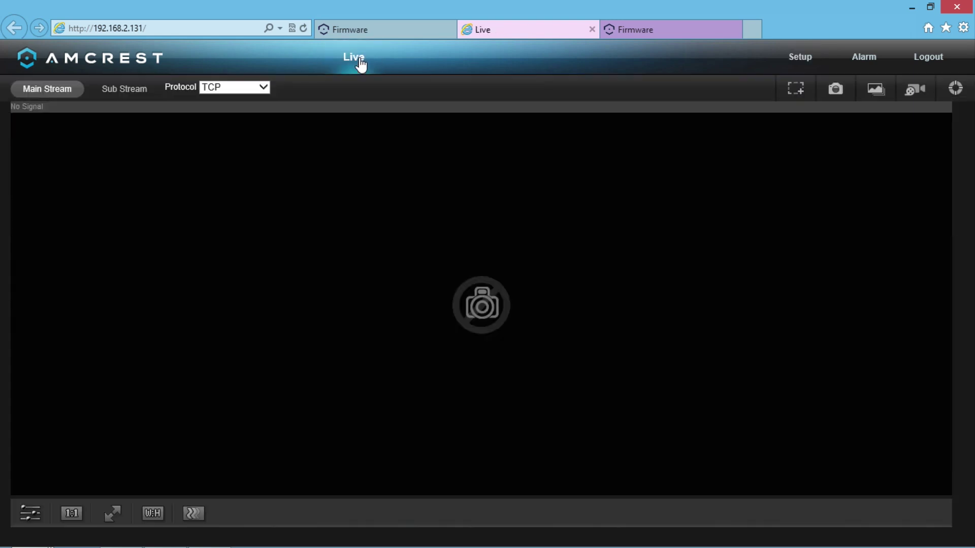